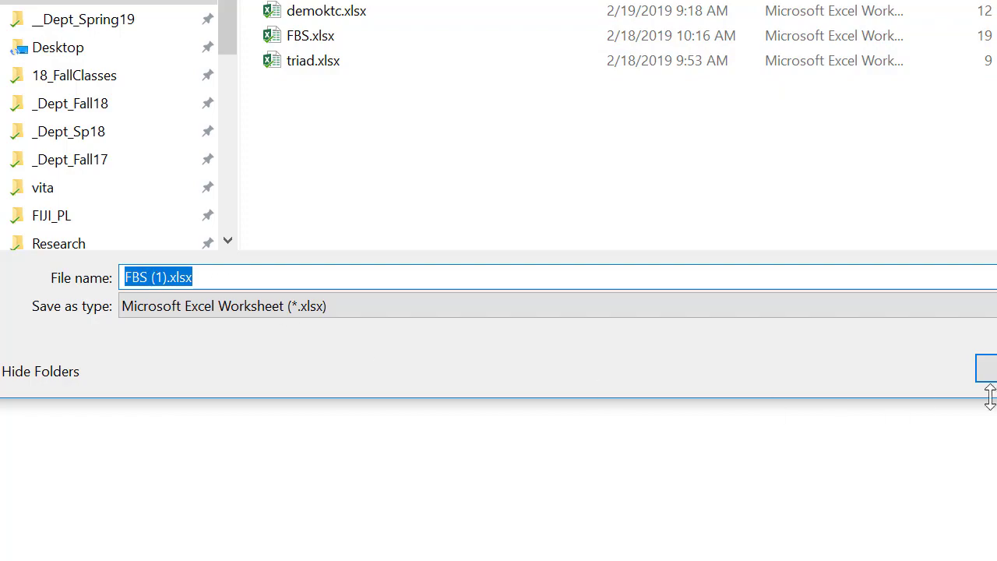
# - Save the FBS workbook as an Excel worksheet in the folder shown
pyautogui.click(986, 368)
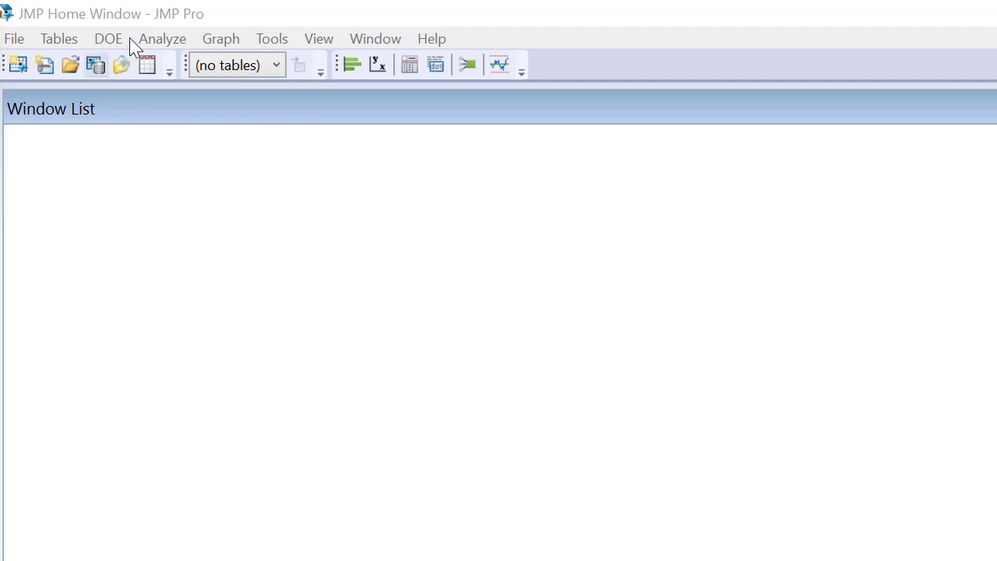
# - Switch to JMP and open FBS.xlsx, importing its Data worksheet with the default import settings
pyautogui.click(11, 41)
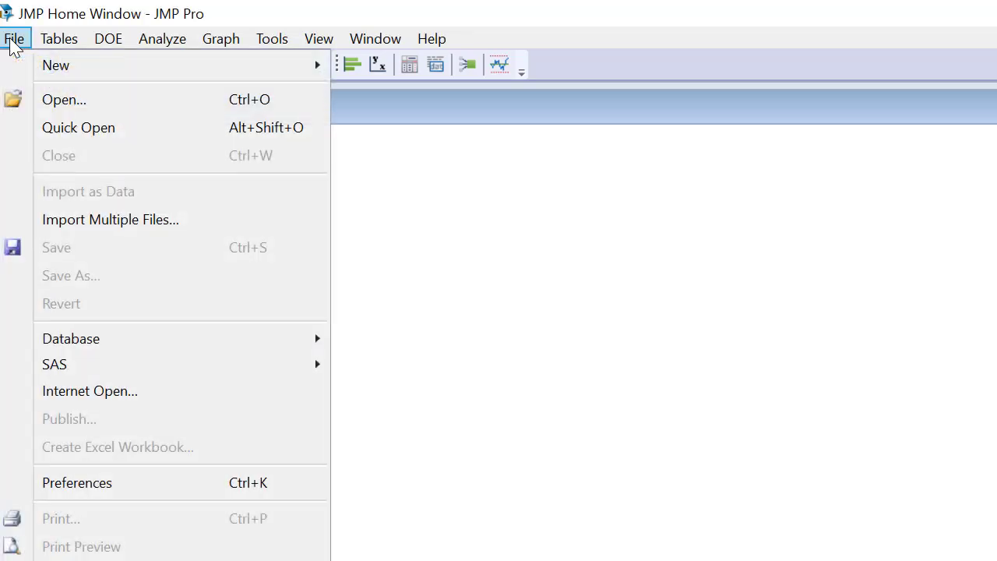
pyautogui.click(78, 105)
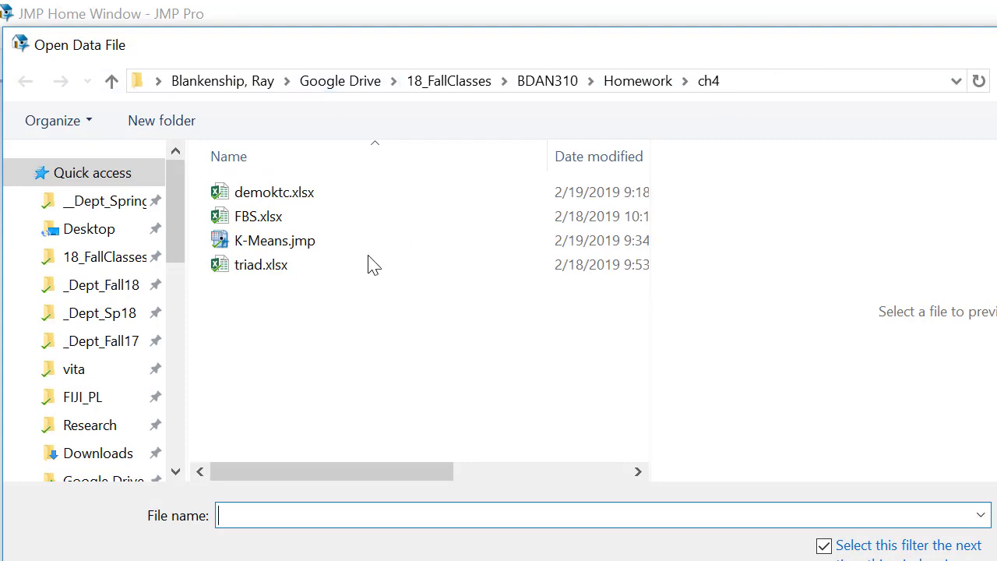
pyautogui.click(243, 216)
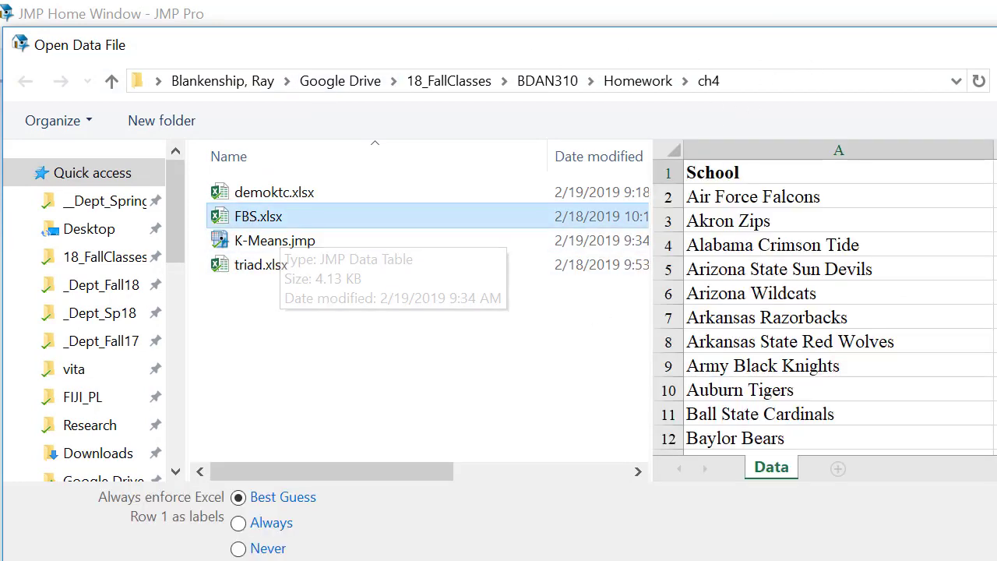
pyautogui.doubleClick(243, 216)
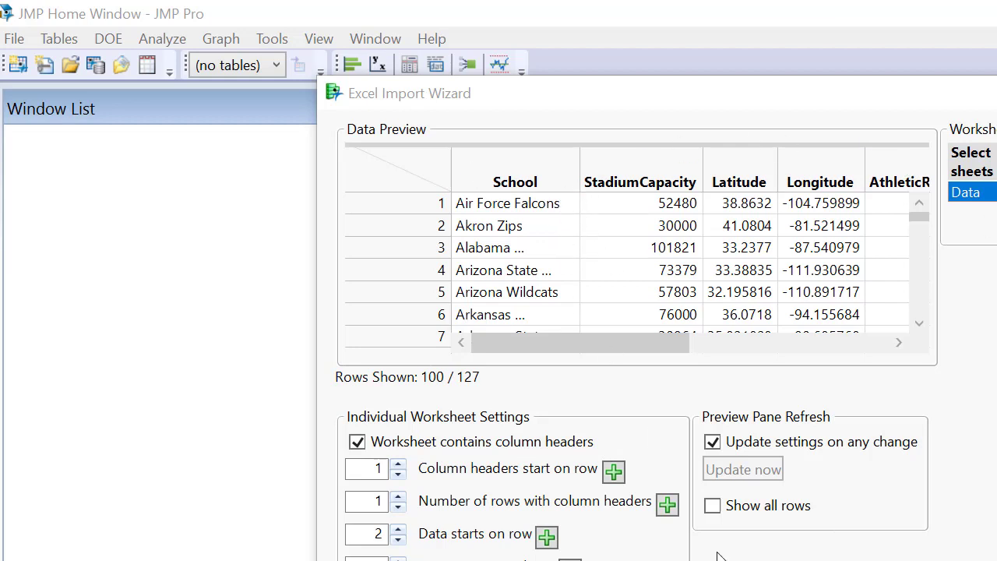
pyautogui.click(747, 559)
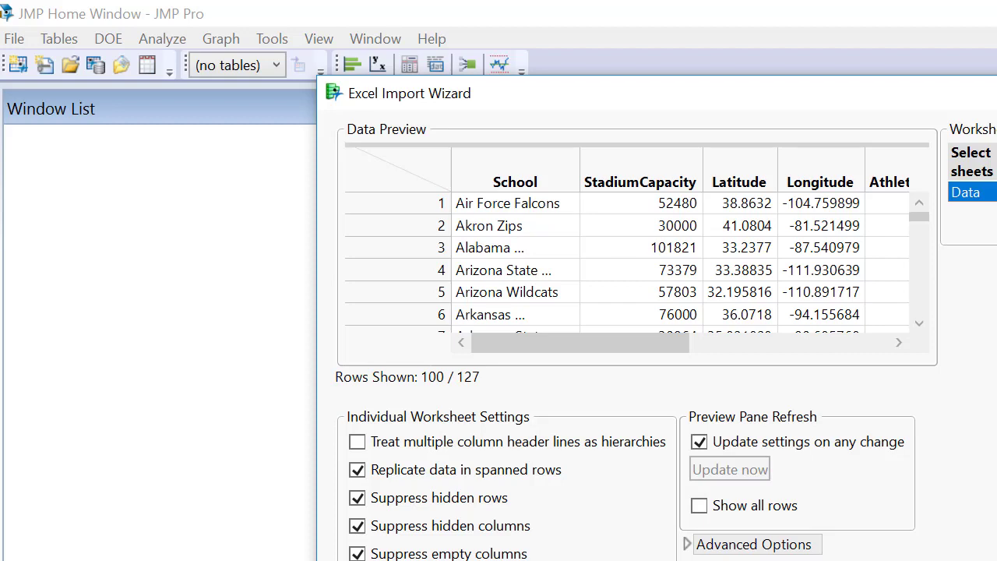
pyautogui.click(759, 559)
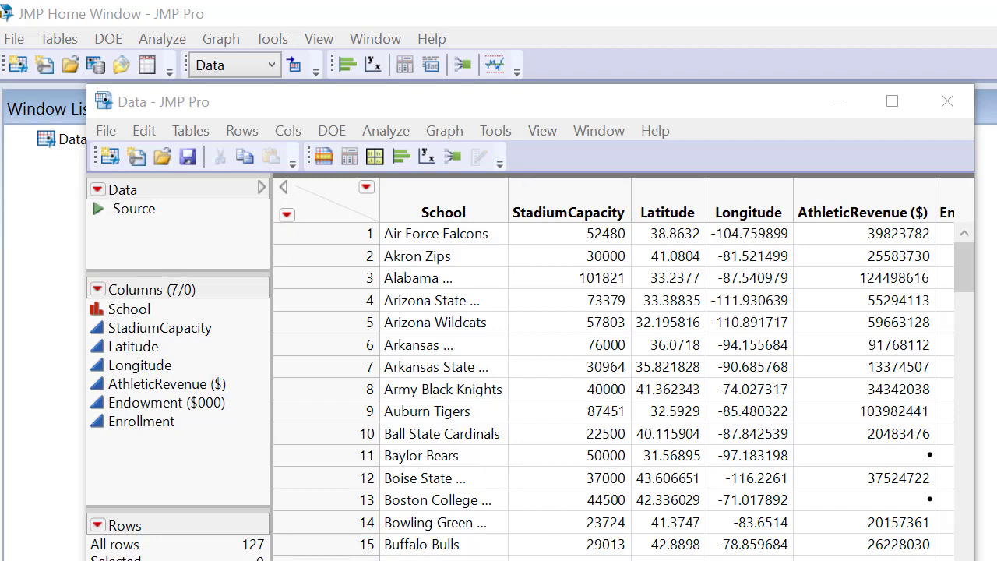
# - Examine the columns of the imported data table from School through Enrollment
pyautogui.hscroll(5, 615, 389)
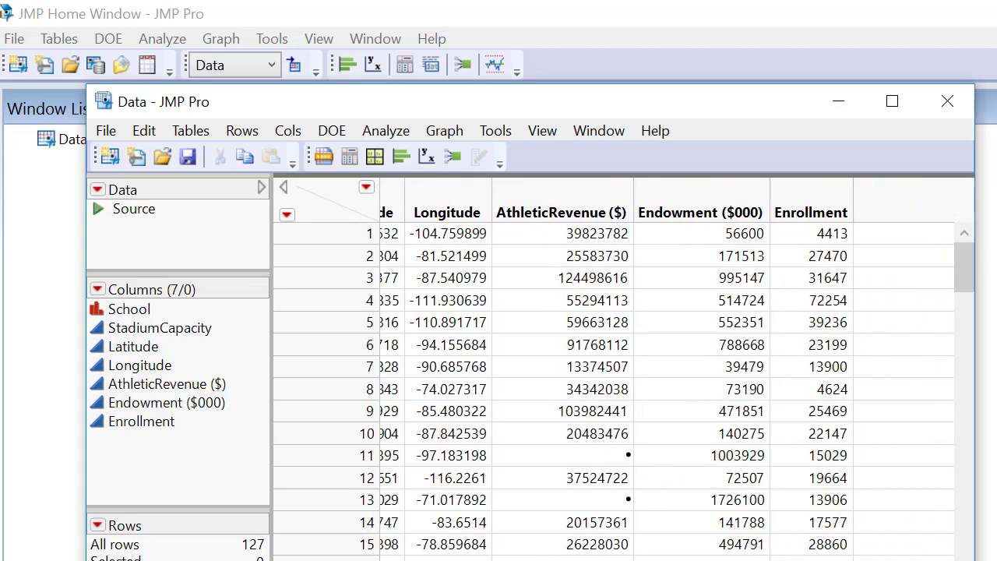
pyautogui.hscroll(-5, 615, 390)
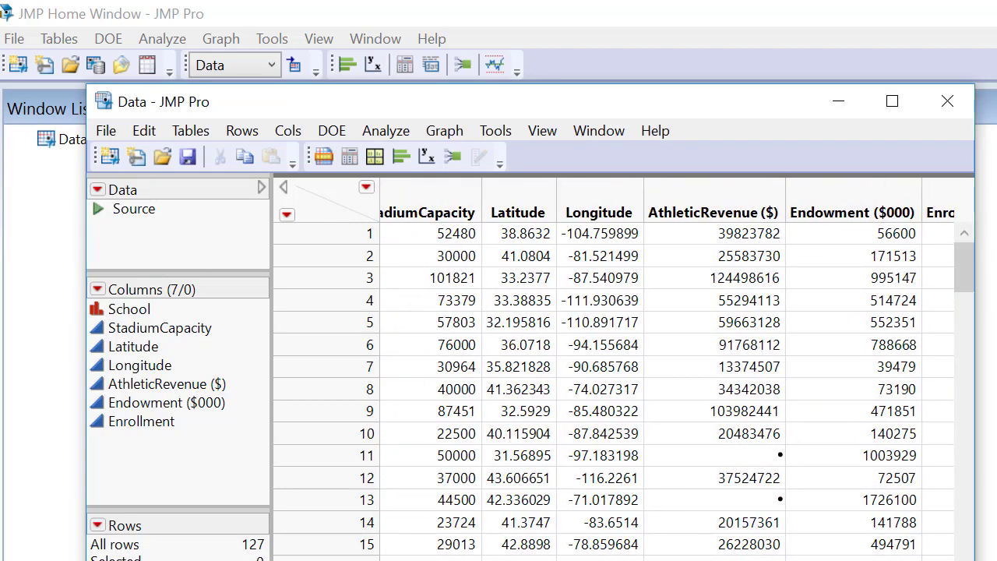
pyautogui.hscroll(3, 615, 389)
pyautogui.hscroll(2, 615, 389)
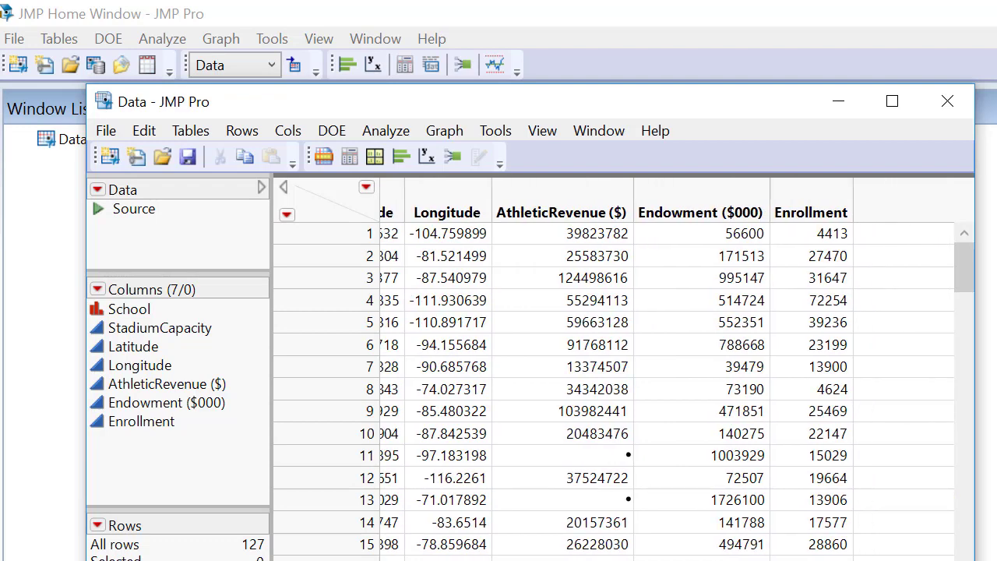
pyautogui.hscroll(-4, 615, 389)
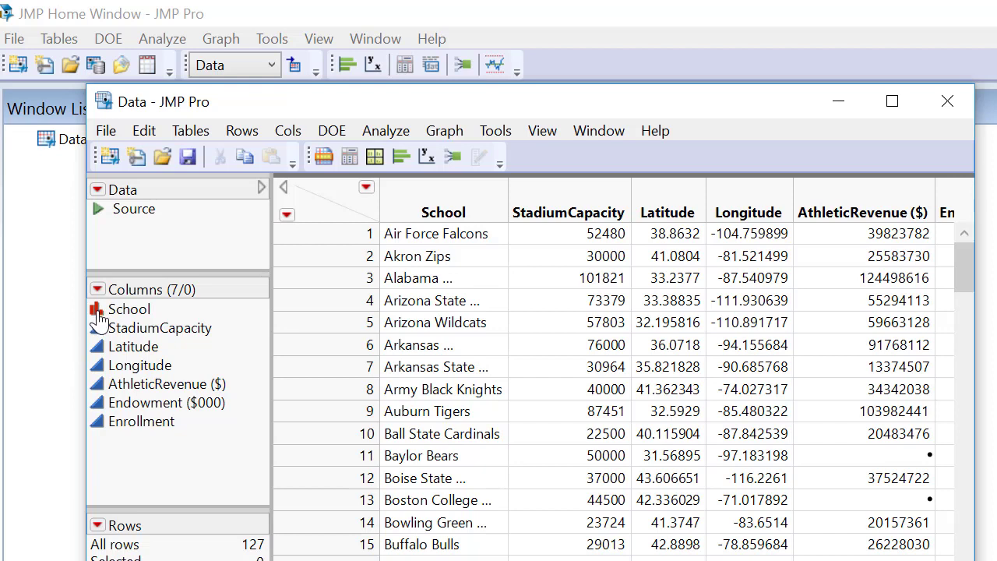
# - Check the modeling type options of the School and Latitude columns
pyautogui.moveTo(98, 319); pyautogui.dragTo(411, 212)
pyautogui.click(128, 311)
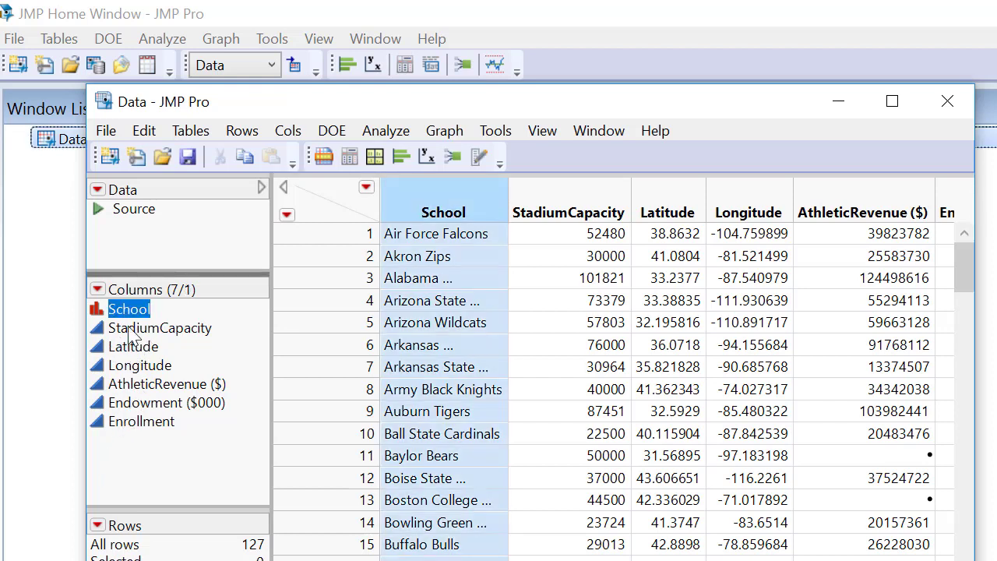
pyautogui.click(130, 312)
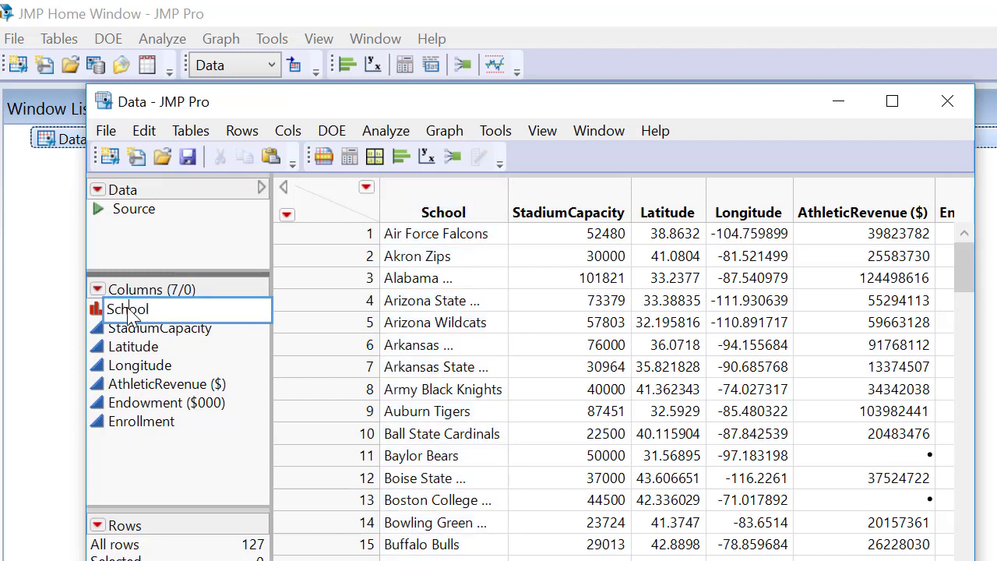
pyautogui.click(96, 313)
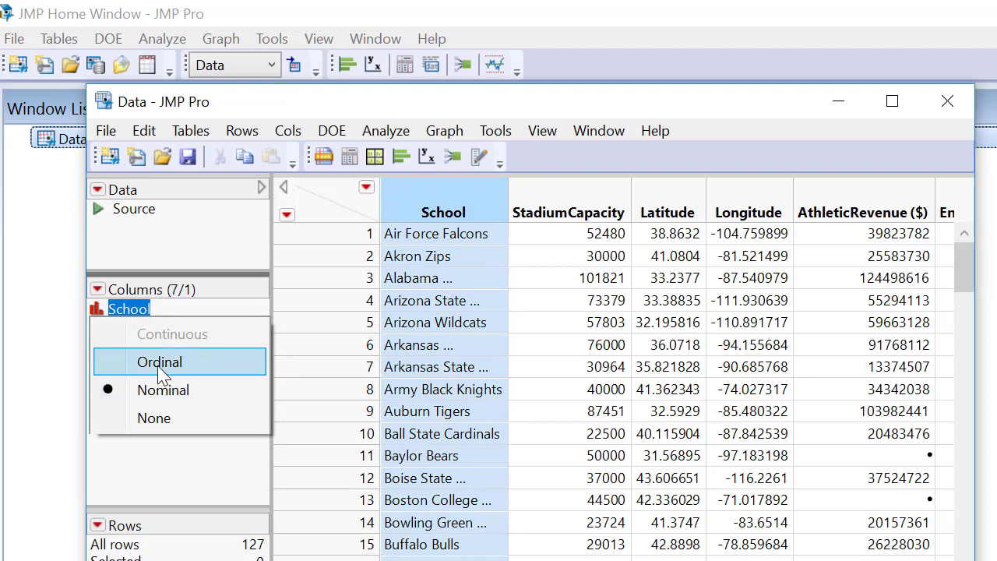
pyautogui.click(70, 349)
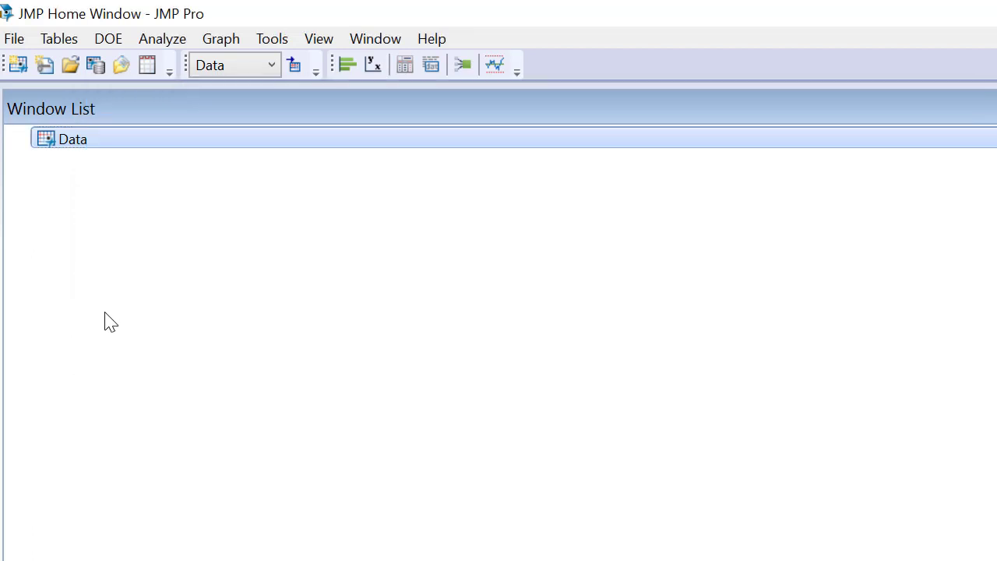
pyautogui.doubleClick(62, 144)
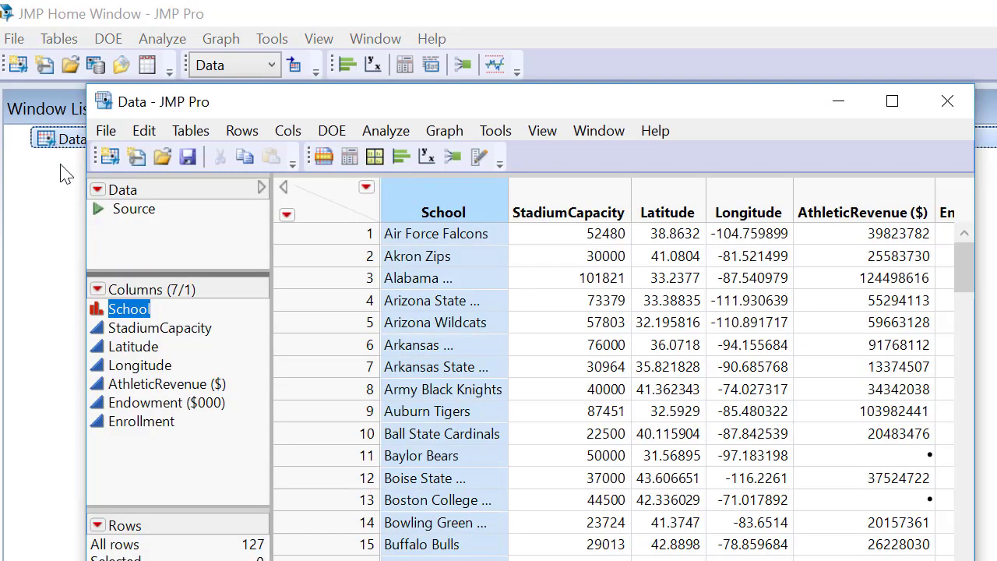
pyautogui.click(99, 352)
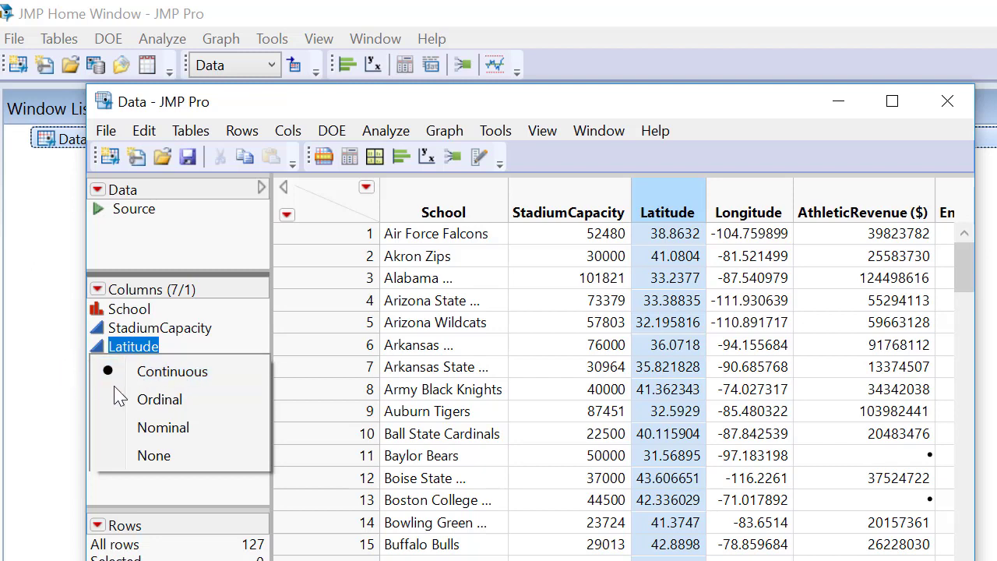
pyautogui.click(142, 344)
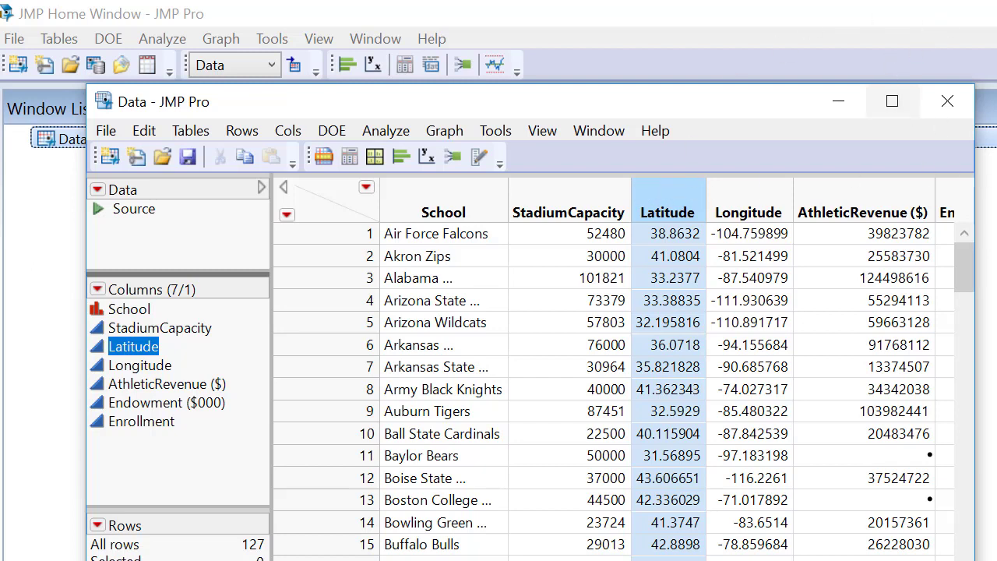
# - Launch the K Means Cluster analysis for the imported table and enlarge its setup dialog vertically
pyautogui.click(398, 132)
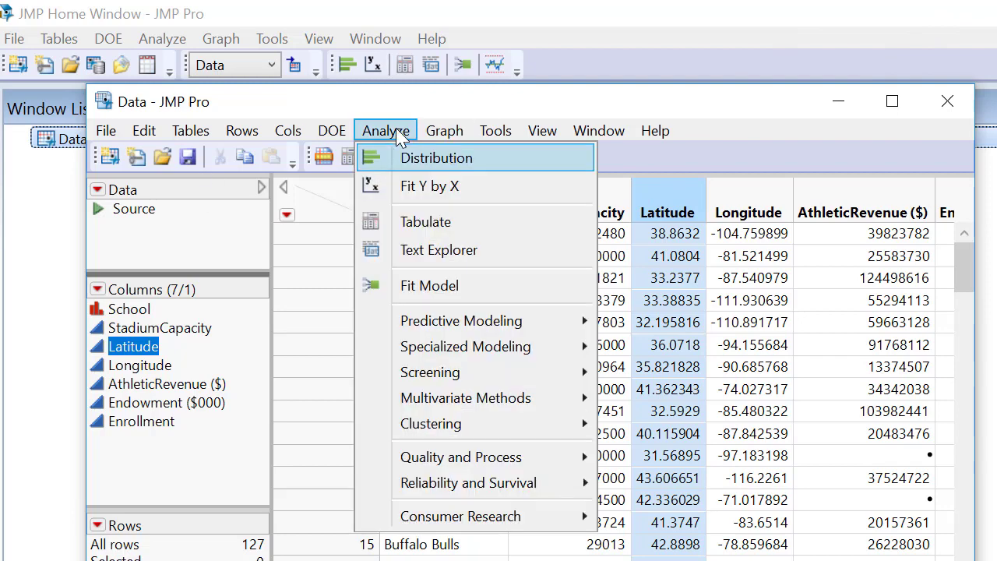
pyautogui.moveTo(537, 423)
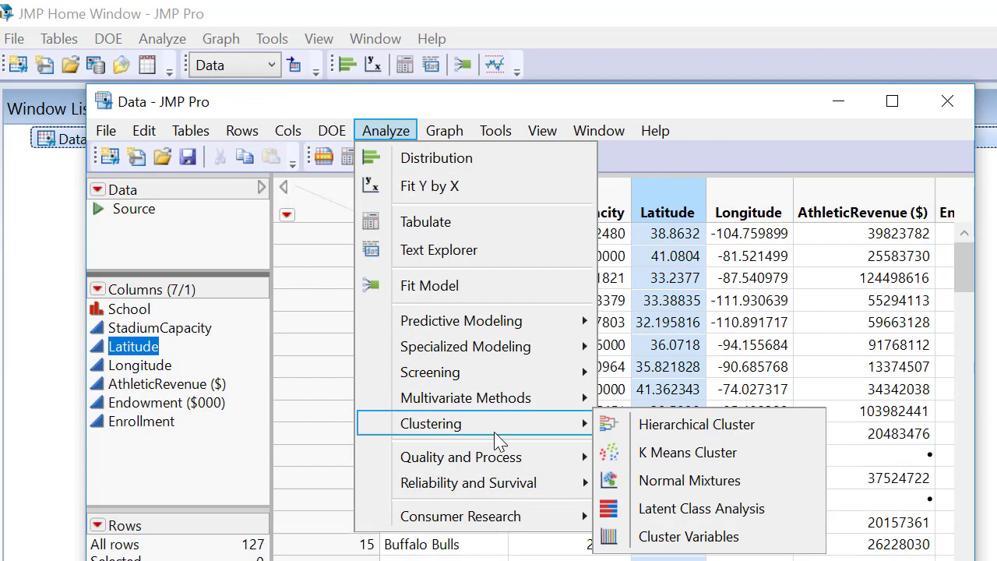
pyautogui.click(690, 454)
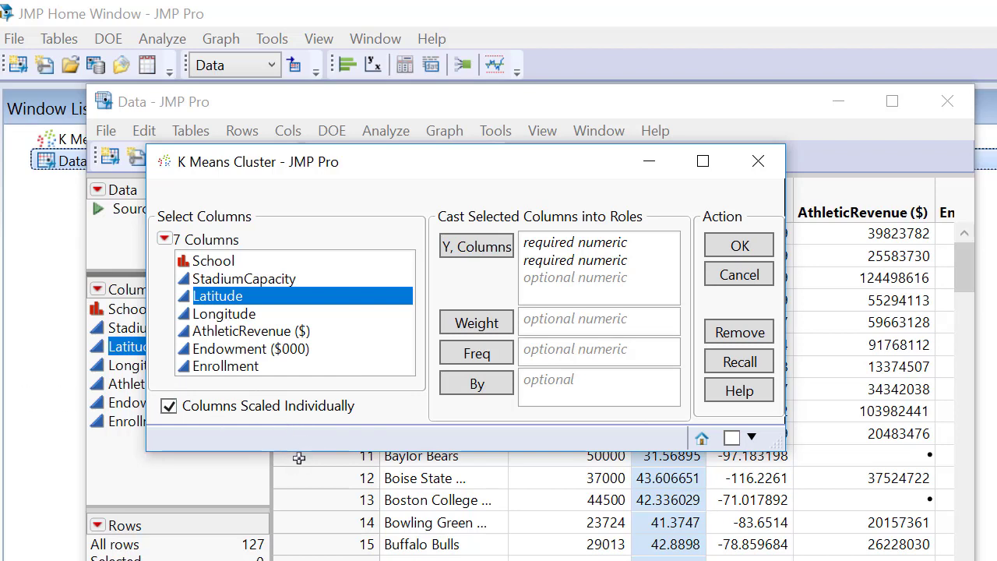
pyautogui.moveTo(301, 451); pyautogui.dragTo(305, 558)
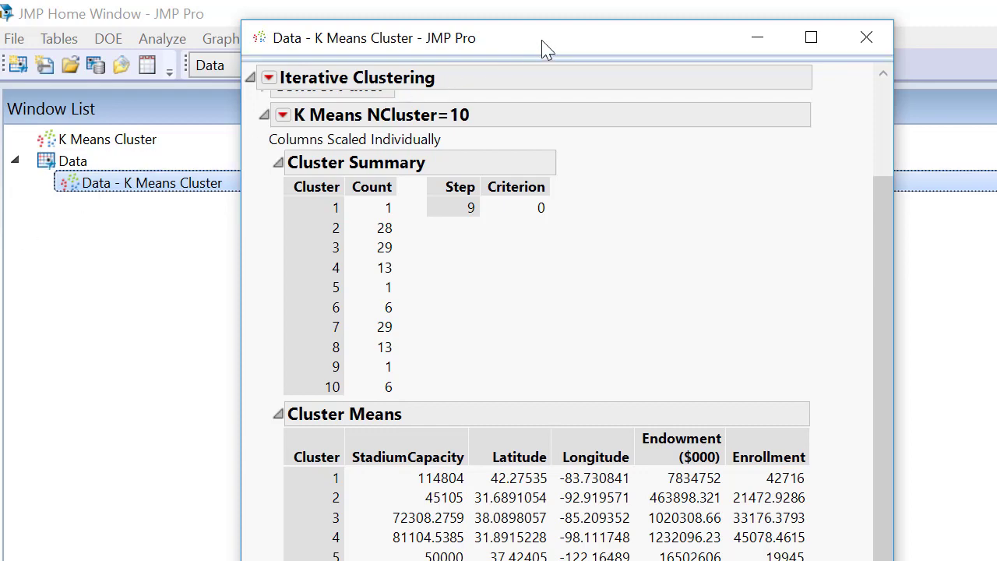
# - Reposition the K Means Cluster report window to examine its cluster summary and cluster means
pyautogui.moveTo(545, 49); pyautogui.dragTo(528, 52)
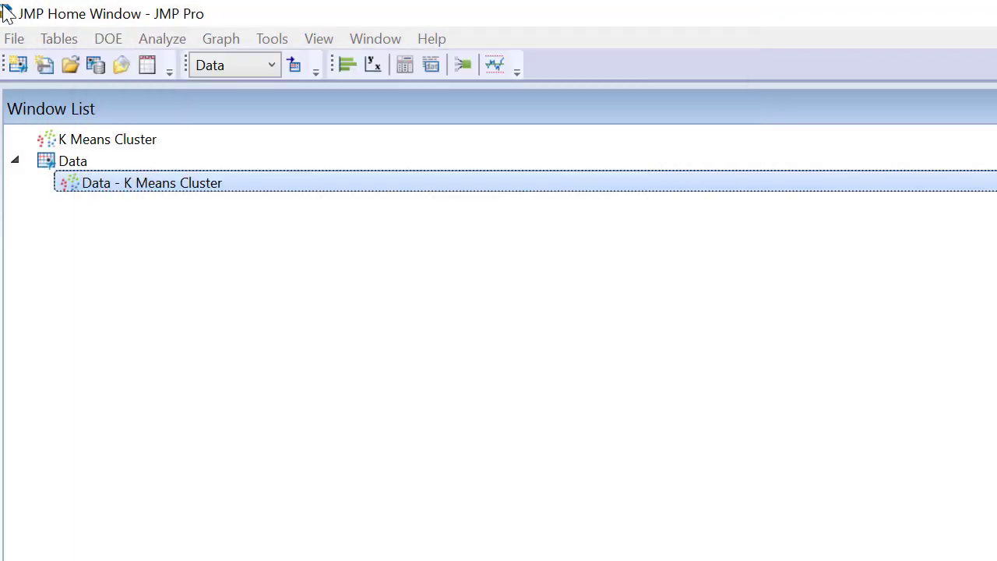
pyautogui.click(5, 12)
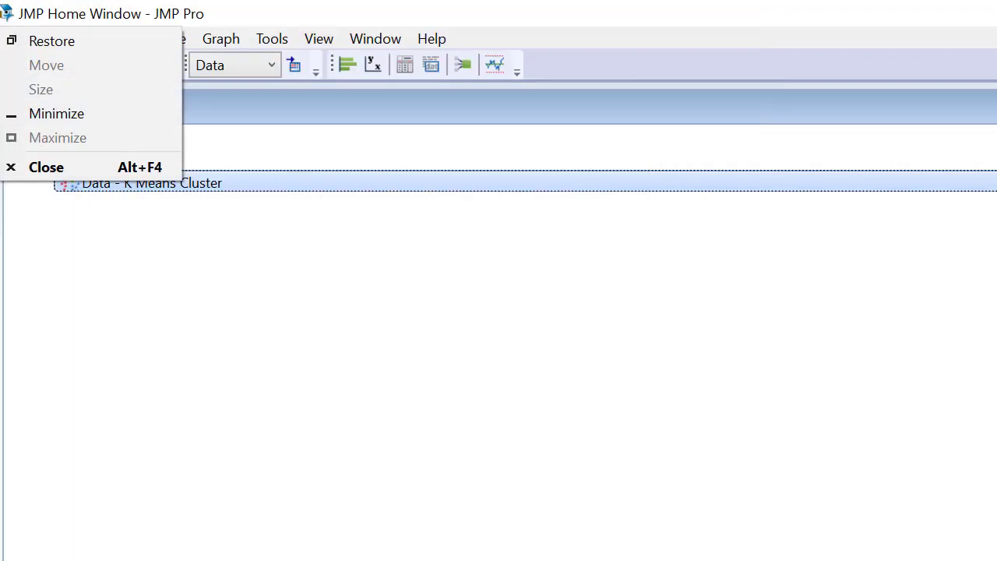
pyautogui.press('Escape')
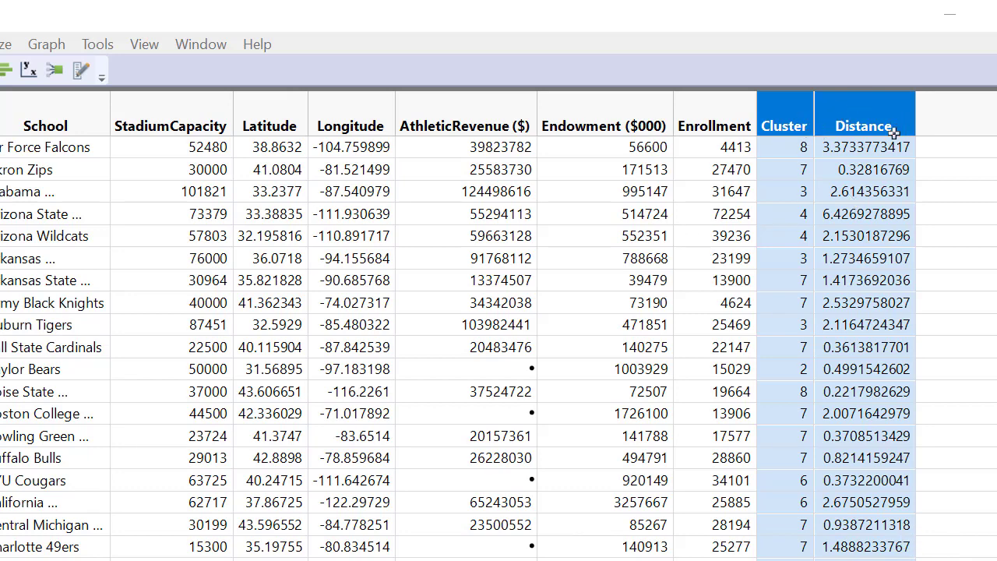
# - Switch to Excel, summarize the pivot table's Distance field by Average, and select the average distance of cluster 4
pyautogui.hotkey('alt', 'Tab')
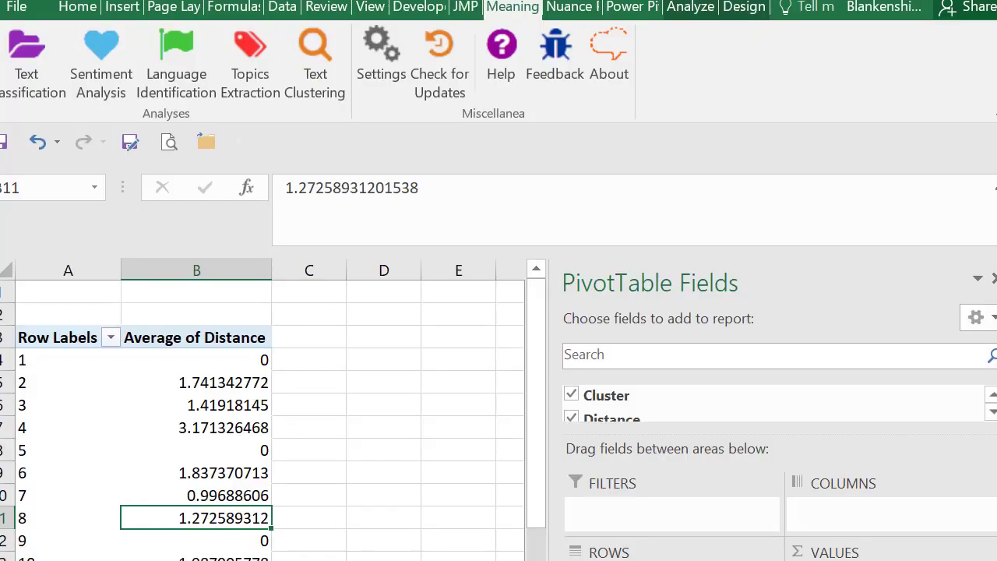
pyautogui.click(68, 560)
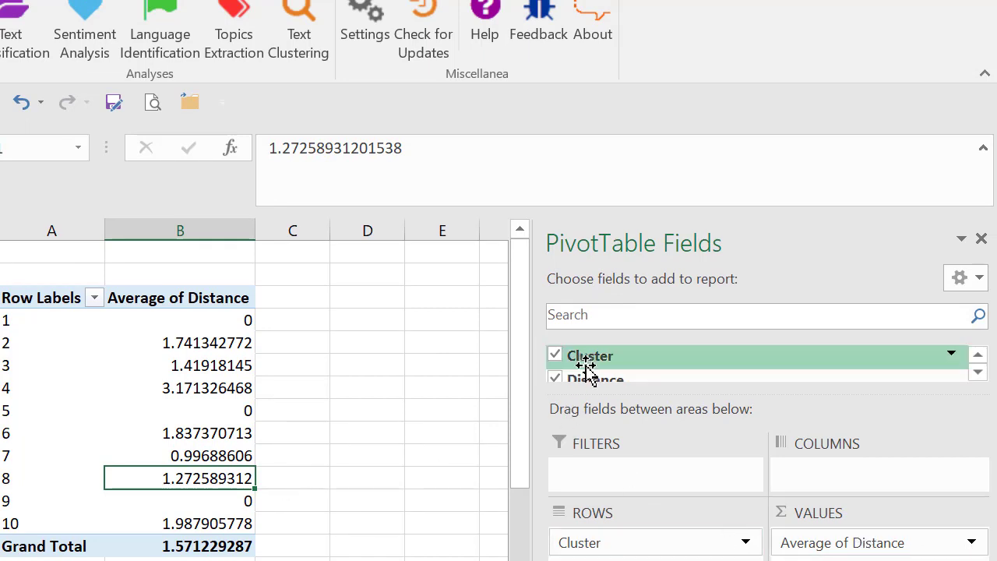
pyautogui.click(971, 542)
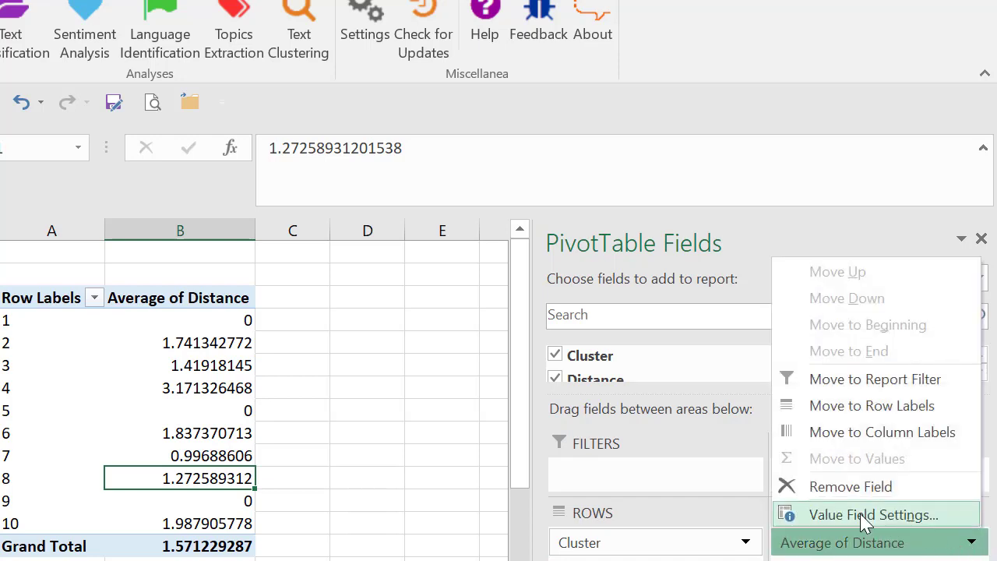
pyautogui.click(803, 514)
pyautogui.click(413, 190)
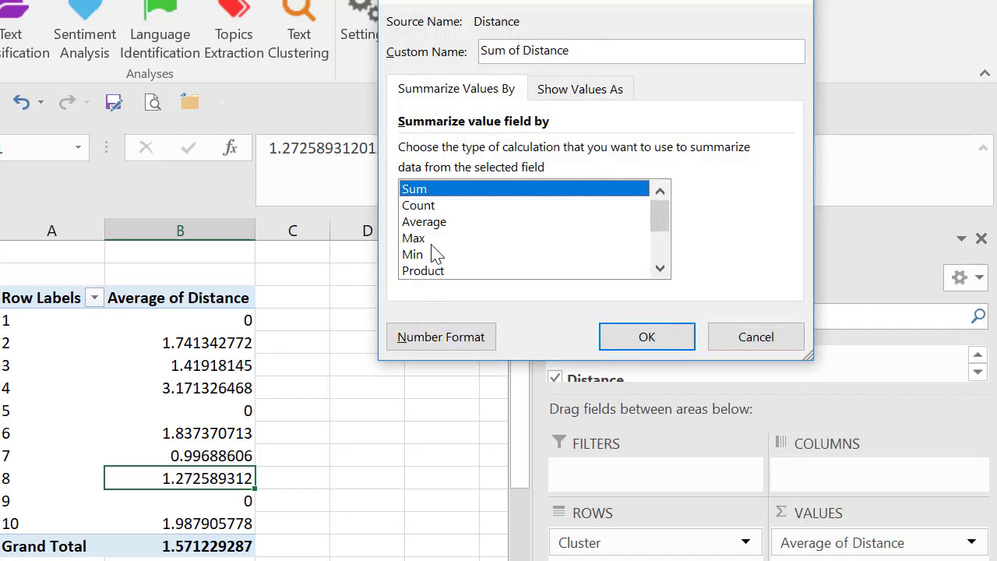
pyautogui.click(423, 222)
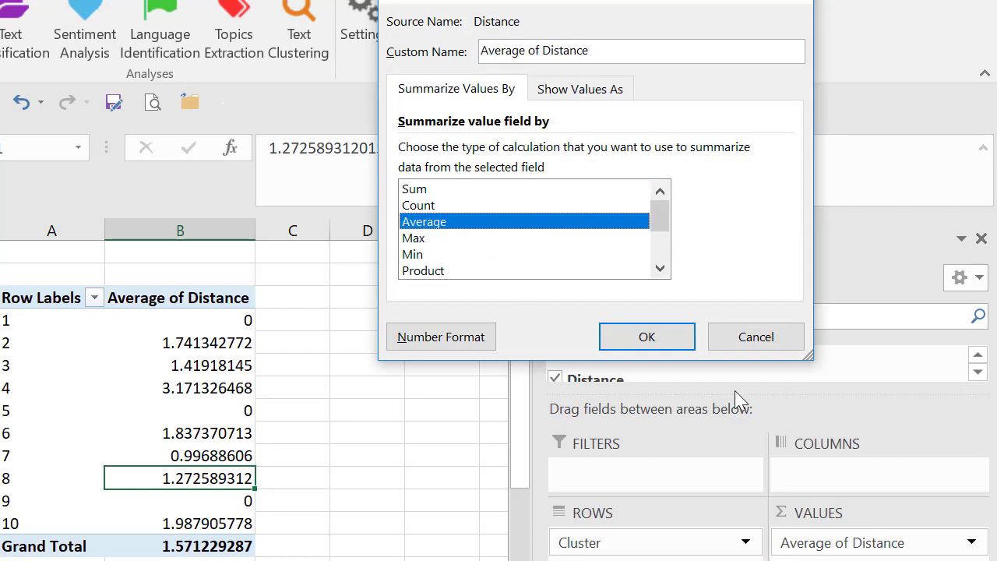
pyautogui.click(623, 342)
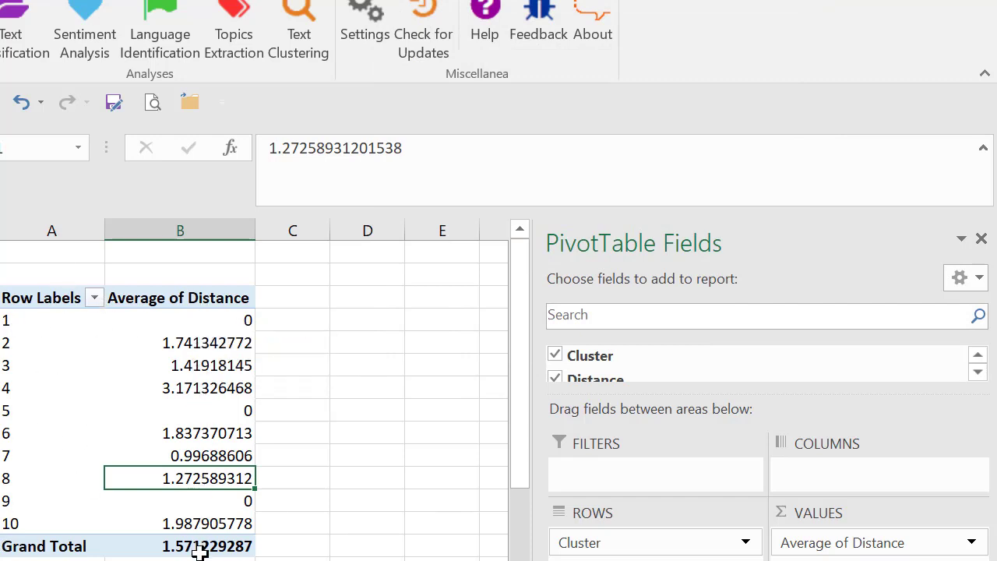
pyautogui.click(196, 386)
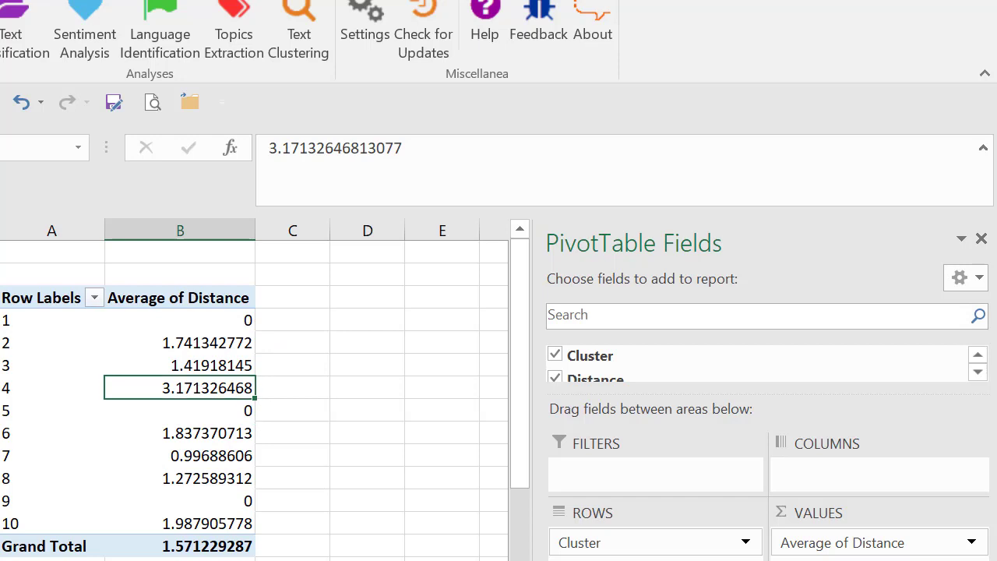